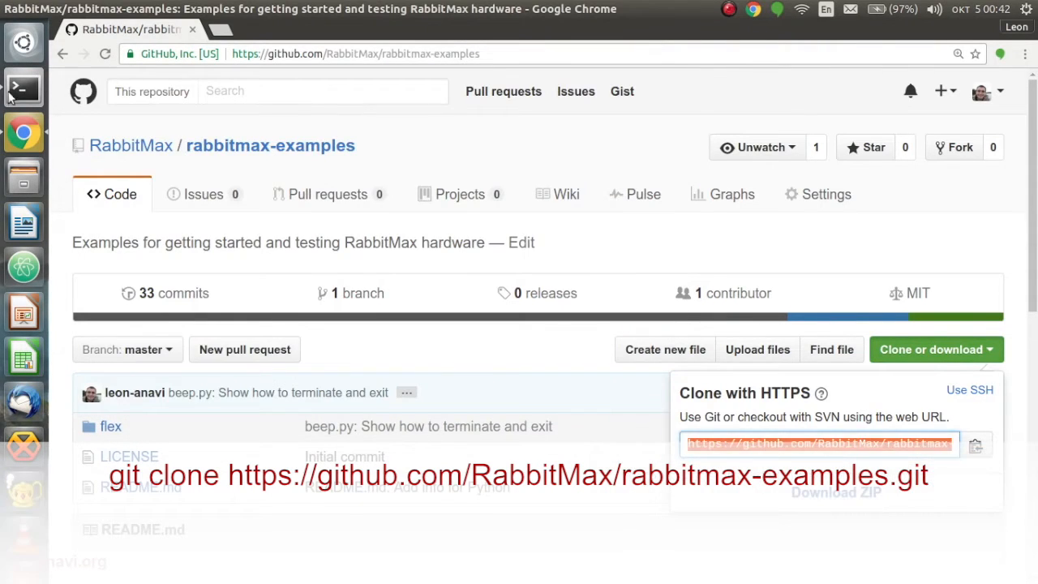
# Step: Switch to the Pi's SSH terminal and paste the rabbitmax-examples GitHub URL after git clone
pyautogui.hotkey('alt', 'Tab')
pyautogui.write('git clone')
pyautogui.write('https://github.com/RabbitMax/rabbitmax-examples.git')
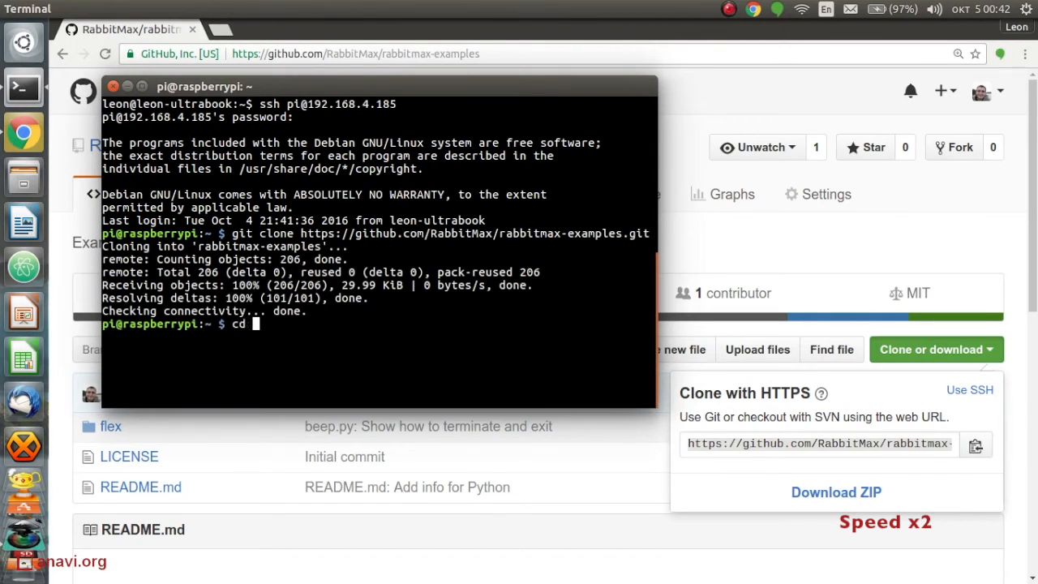
# Step: Navigate into rabbitmax-examples/flex/rgb-led/c, listing the flex examples, and build the C example with make
pyautogui.press('Return')
pyautogui.write('cd flex/')
pyautogui.write('rabbitmax-examples')
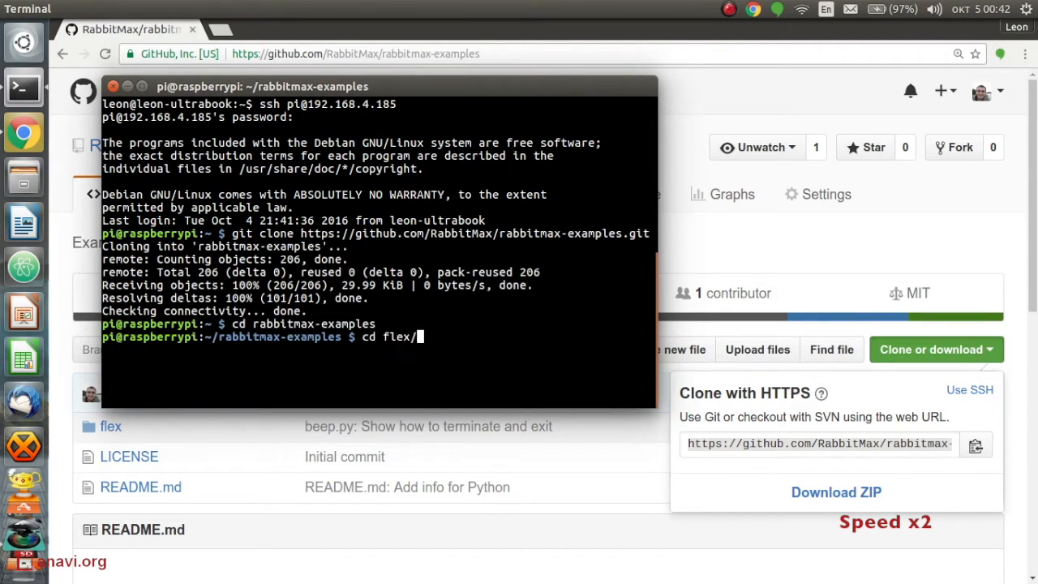
pyautogui.press('Return')
pyautogui.write('ls')
pyautogui.press('Return')
pyautogui.write('cd rgb-led/')
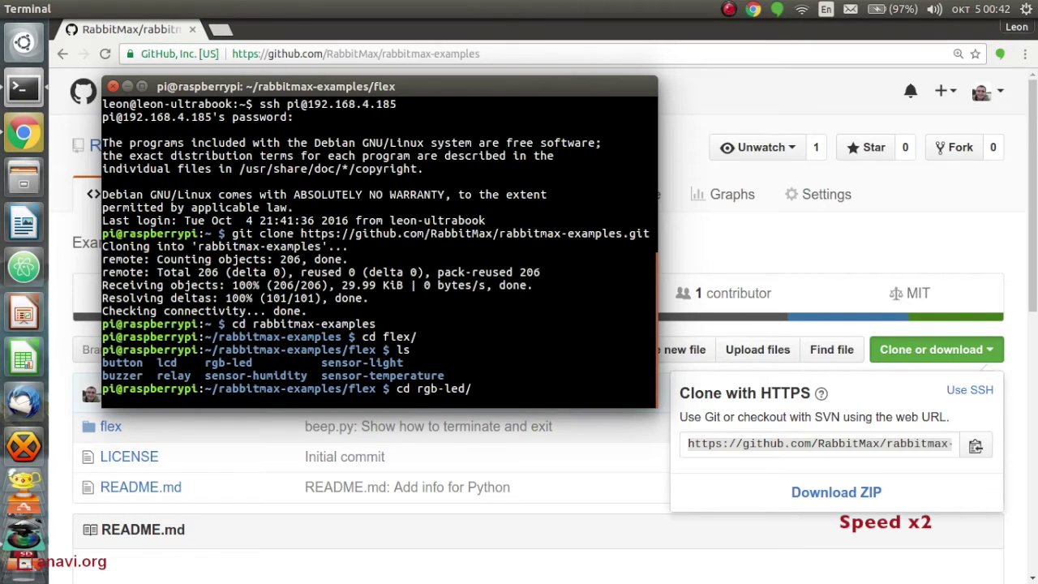
pyautogui.press('Return')
pyautogui.write('/')
pyautogui.press('Return')
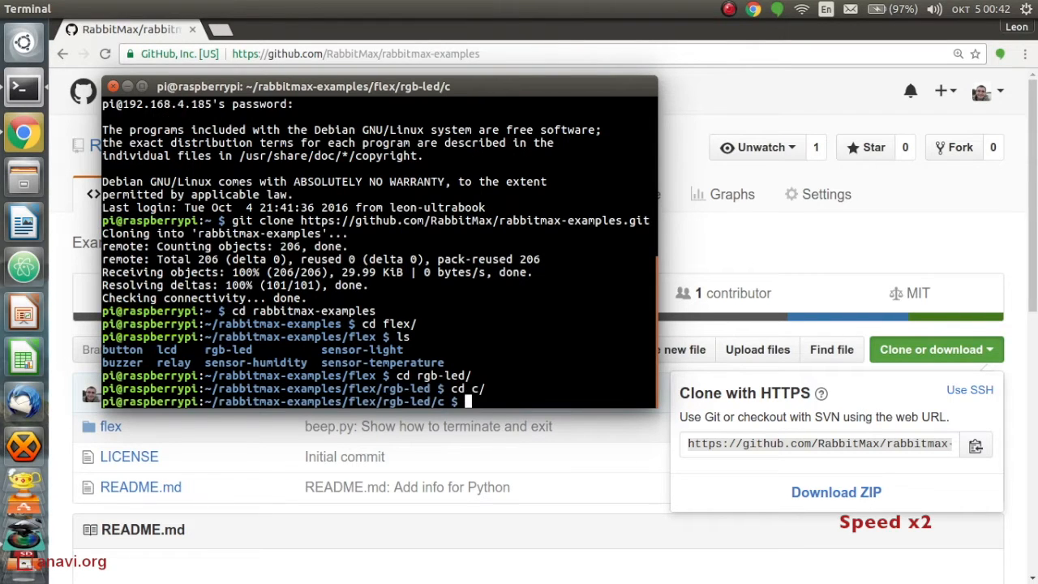
pyautogui.write('make')
pyautogui.press('Return')
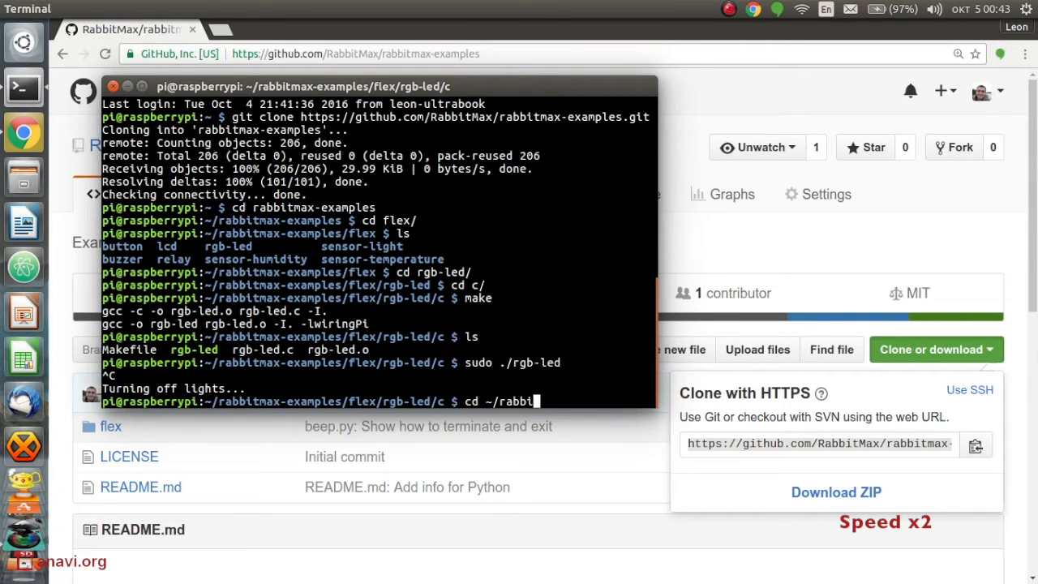
pyautogui.write('/flex/r')
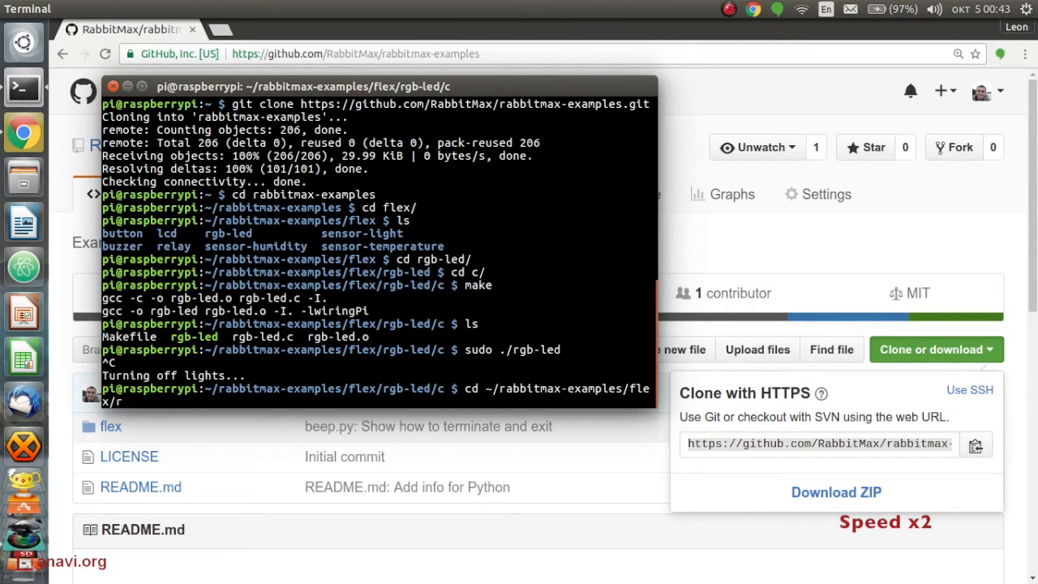
# Step: Run sudo python rgb-led.py in flex/rgb-led/python, then stop it with Ctrl+C to turn the LEDs off
pyautogui.press('Return')
pyautogui.write('ls')
pyautogui.press('Return')
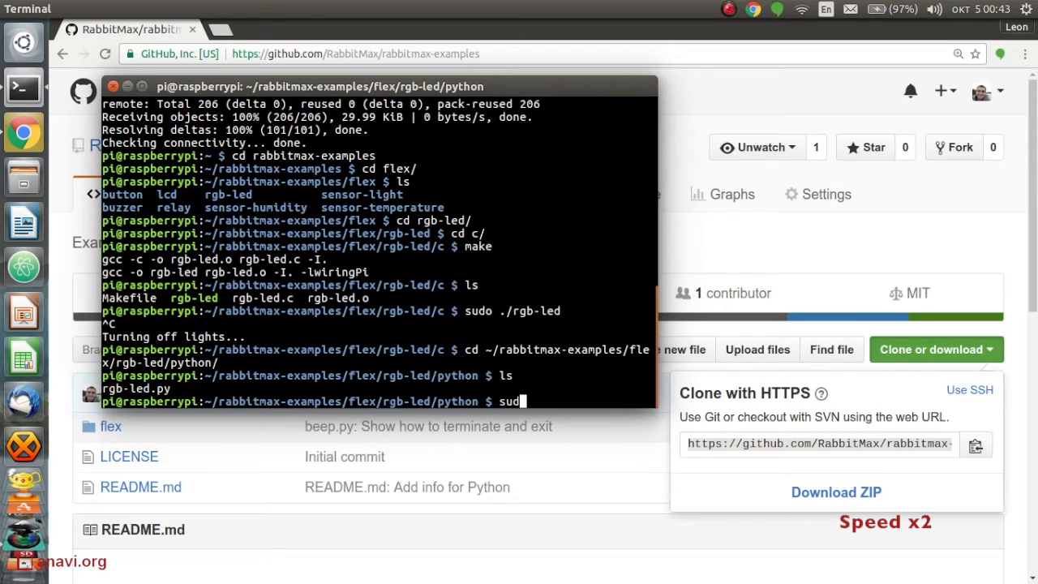
pyautogui.write('rgb-led.py')
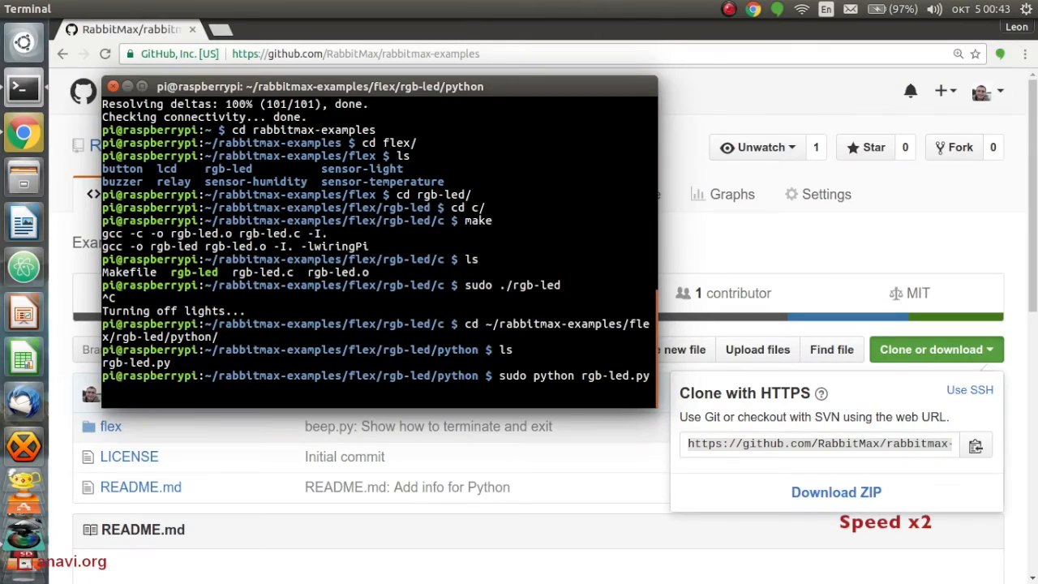
pyautogui.hotkey('ctrl', 'c')
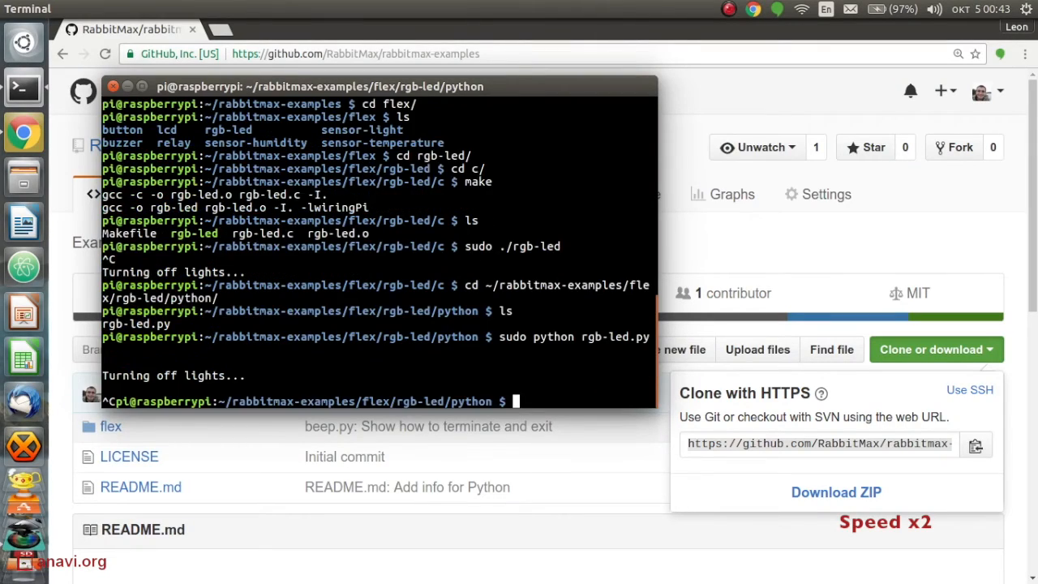